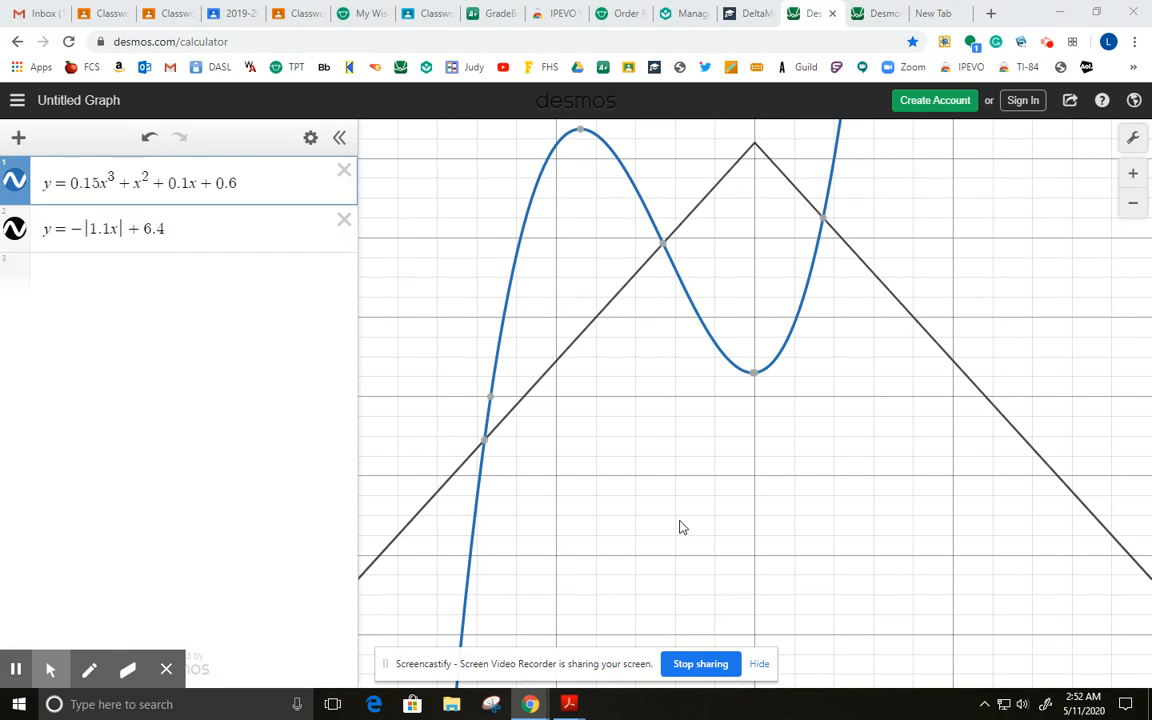
- View the absolute-value graph and the cubic graph one at a time by hiding the other, and show both together again
click(14, 180)
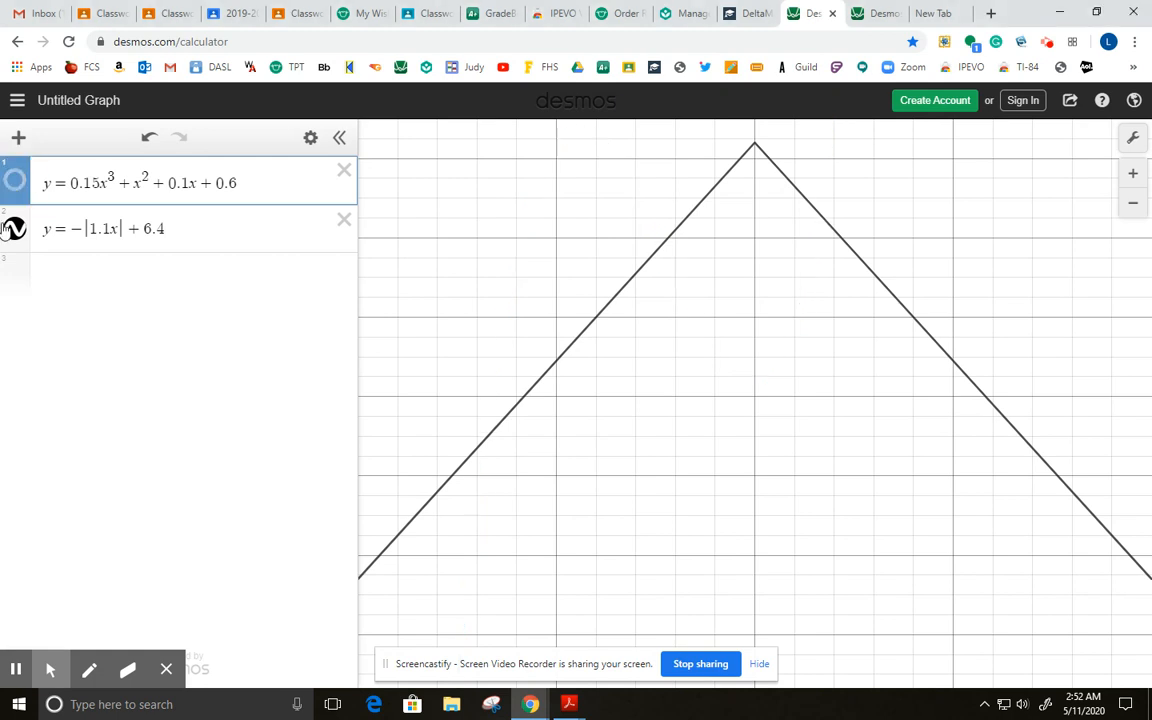
click(14, 230)
click(14, 180)
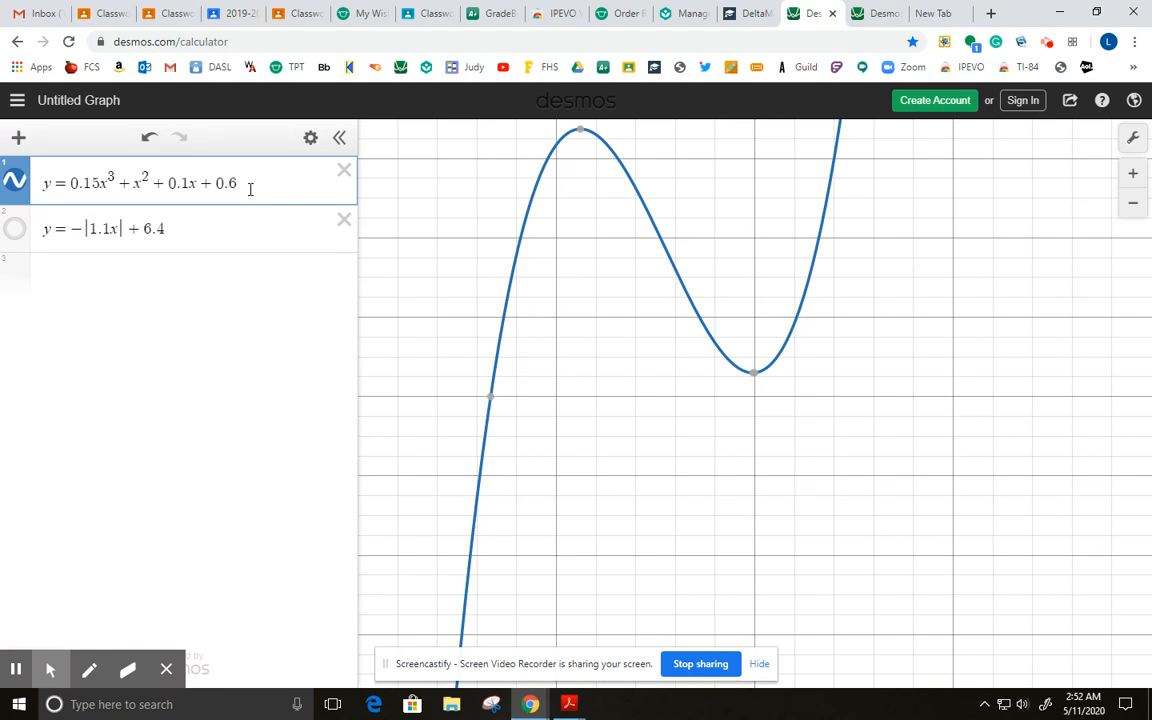
click(14, 231)
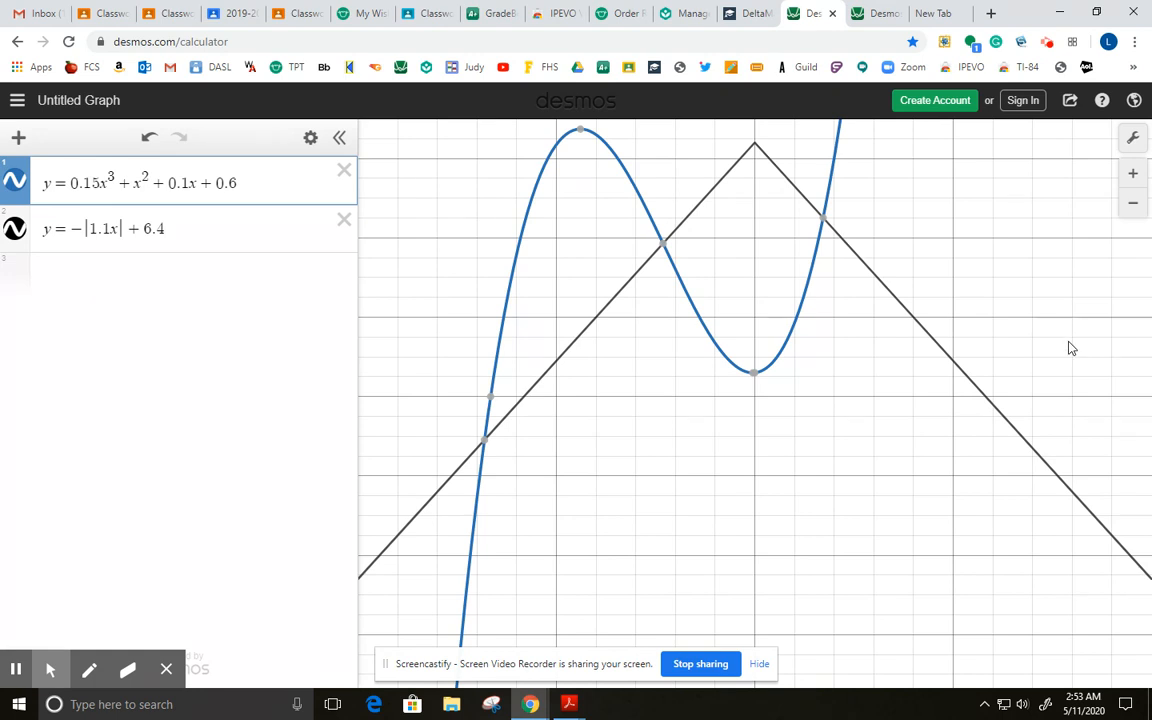
- Read the coordinates of all three intersection points between the cubic curve and the absolute-value graph
click(1134, 242)
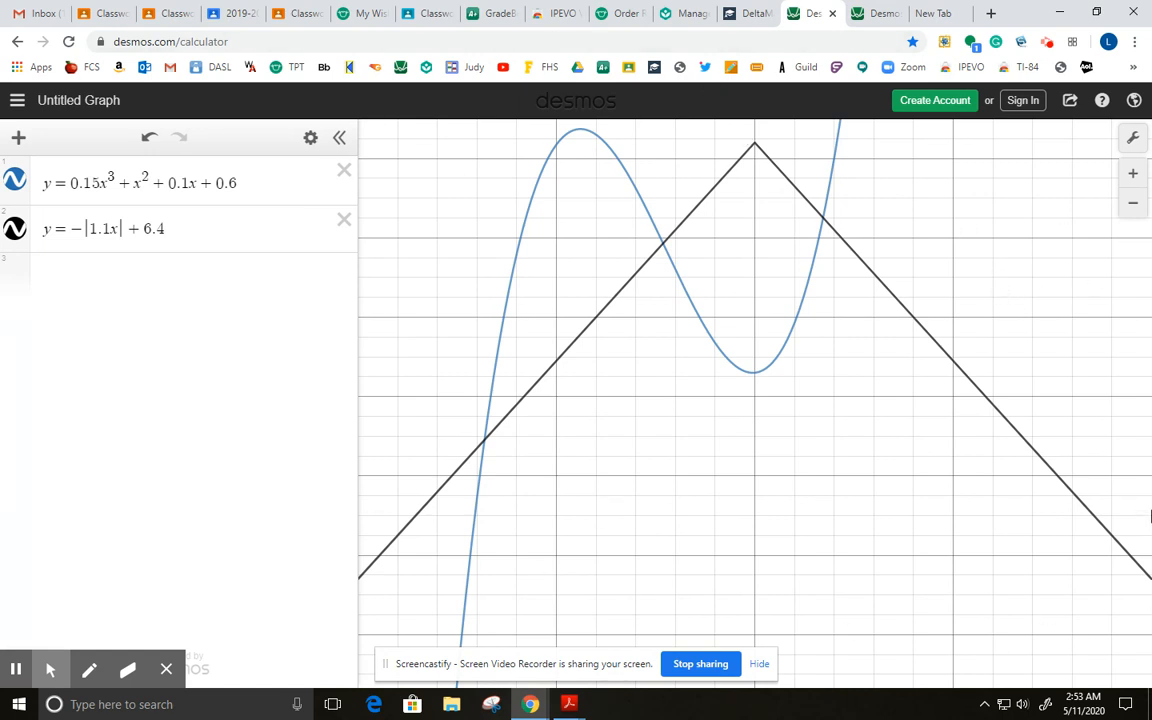
click(487, 446)
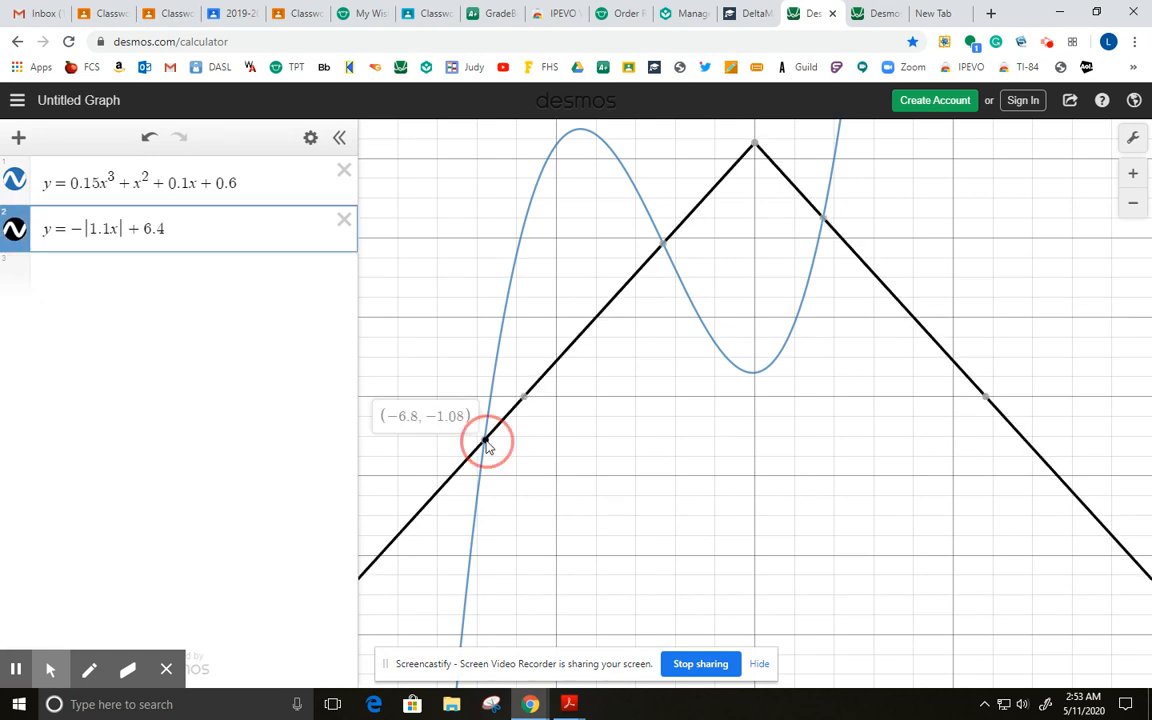
mouse_move(482, 447)
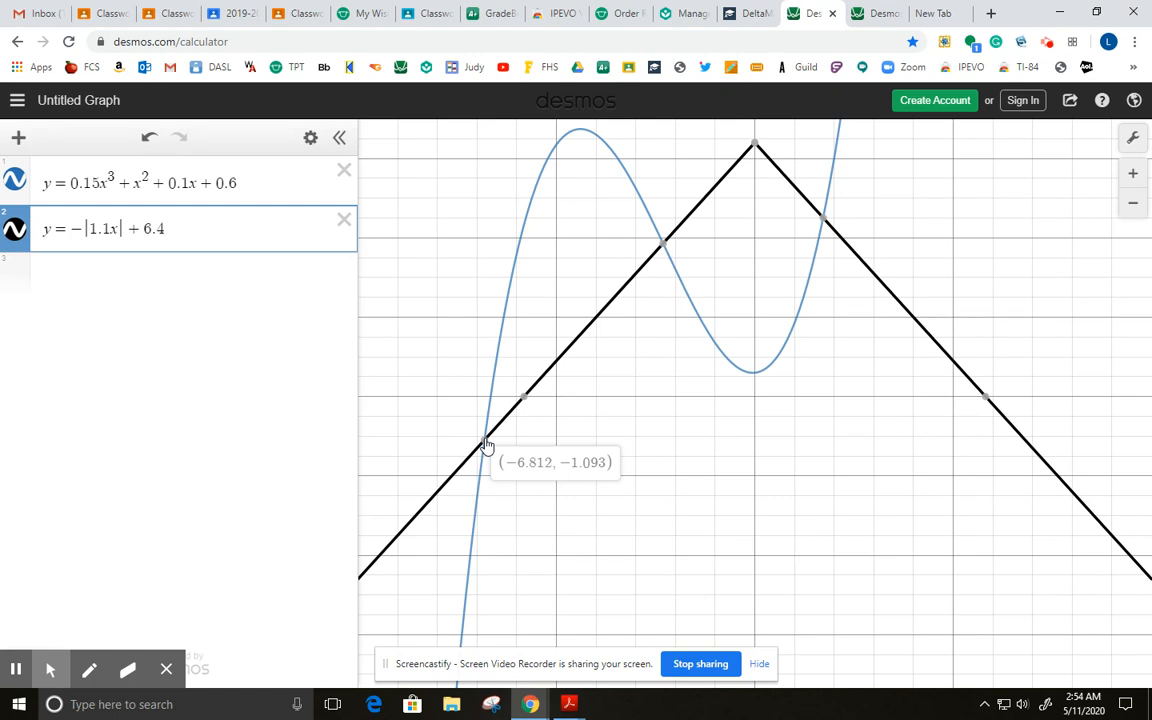
mouse_move(666, 250)
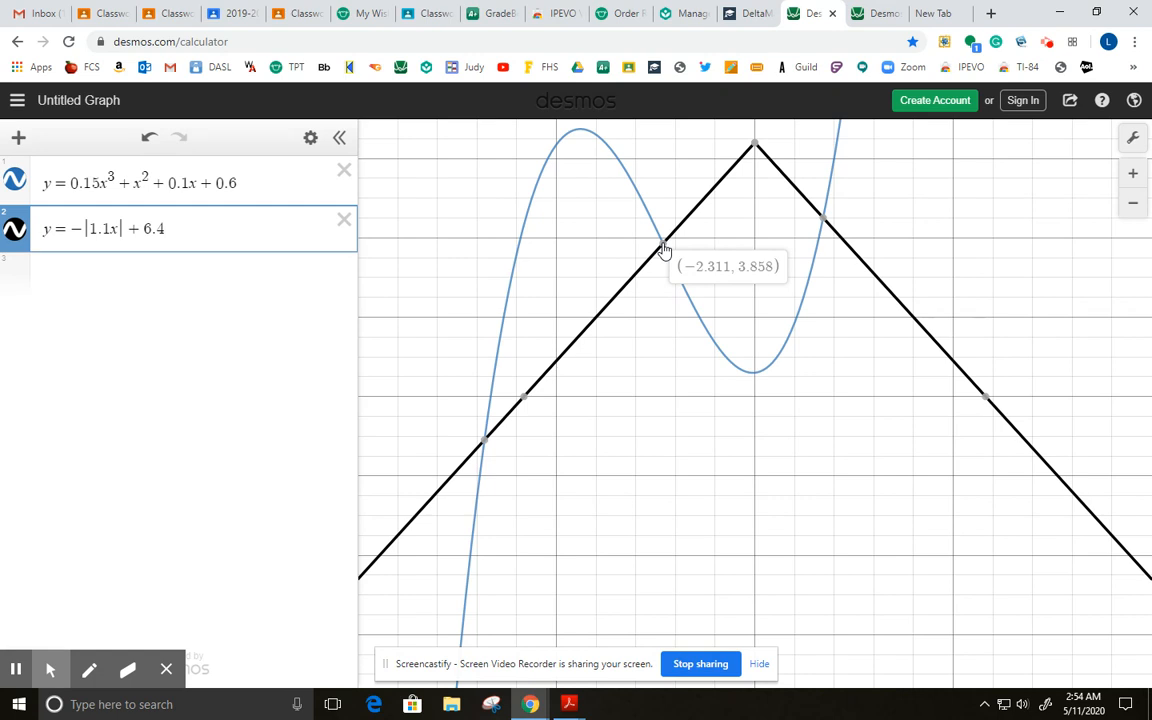
mouse_move(826, 224)
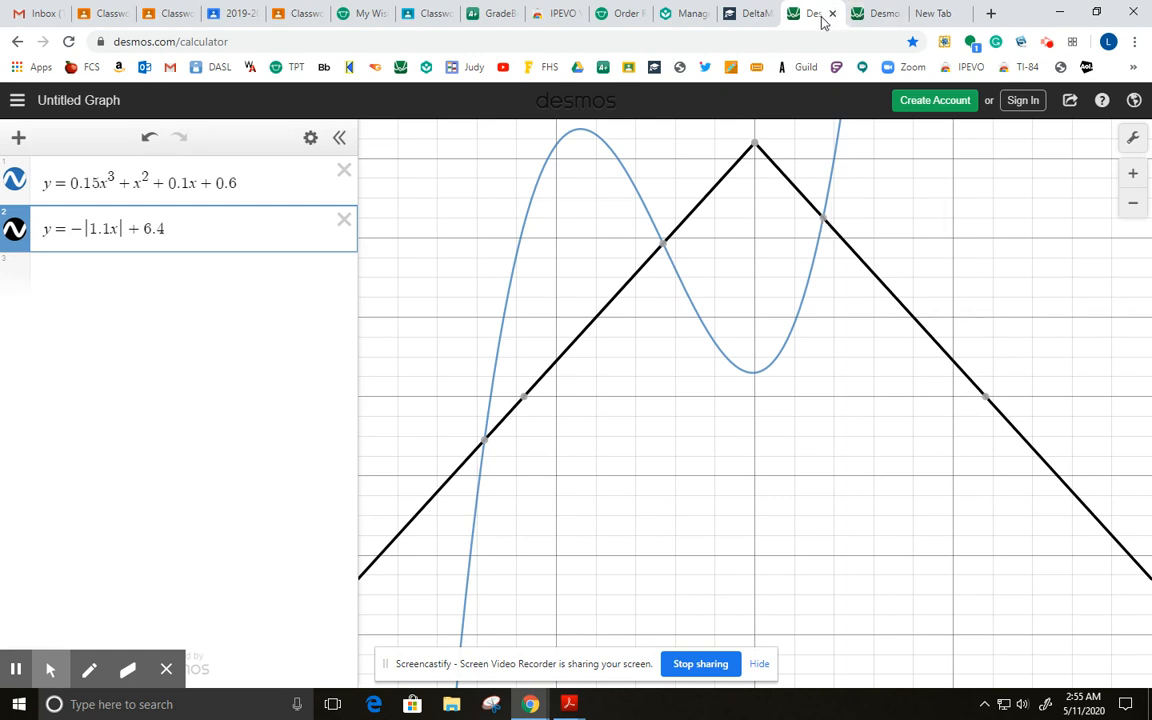
- Switch to the other Desmos graph, show the parabola y = −x² + 89x − 801 and label both its x-intercepts with coordinates
click(885, 20)
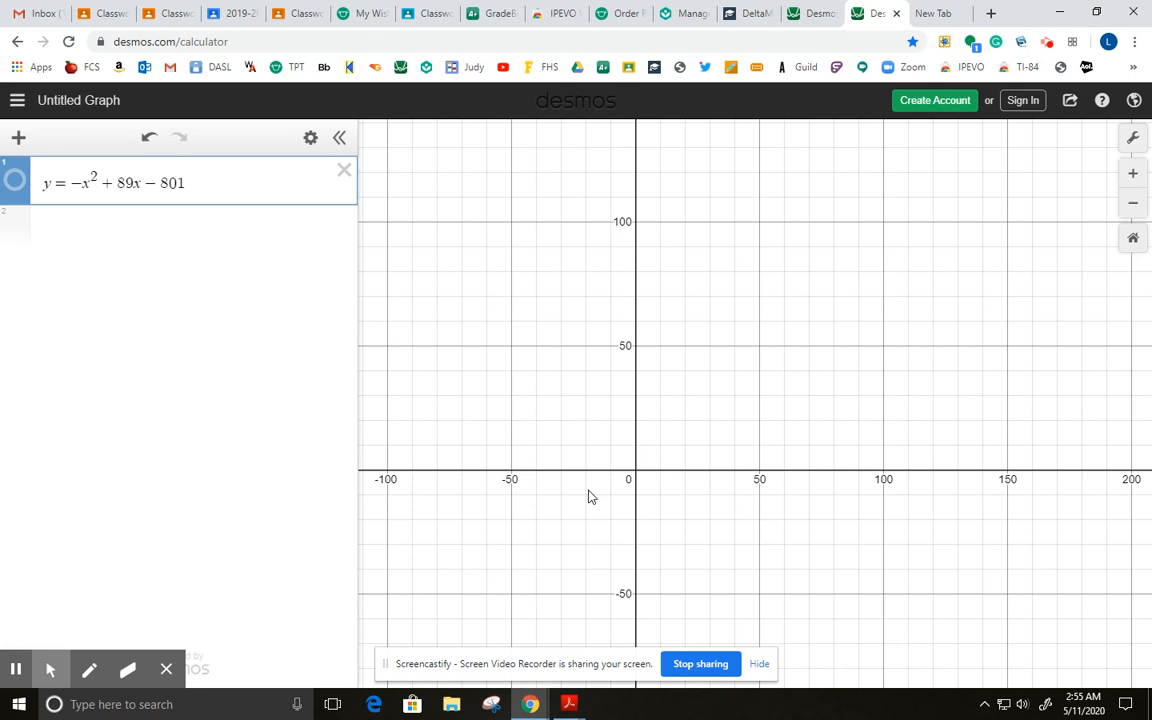
click(15, 183)
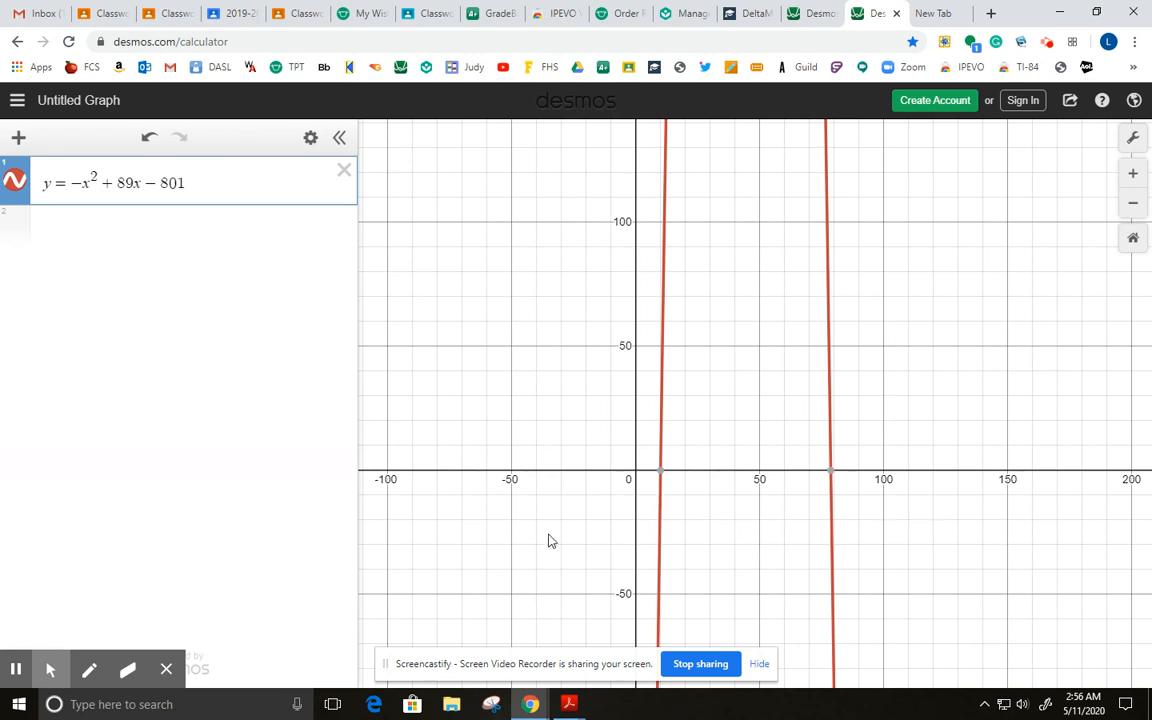
click(660, 476)
mouse_move(830, 479)
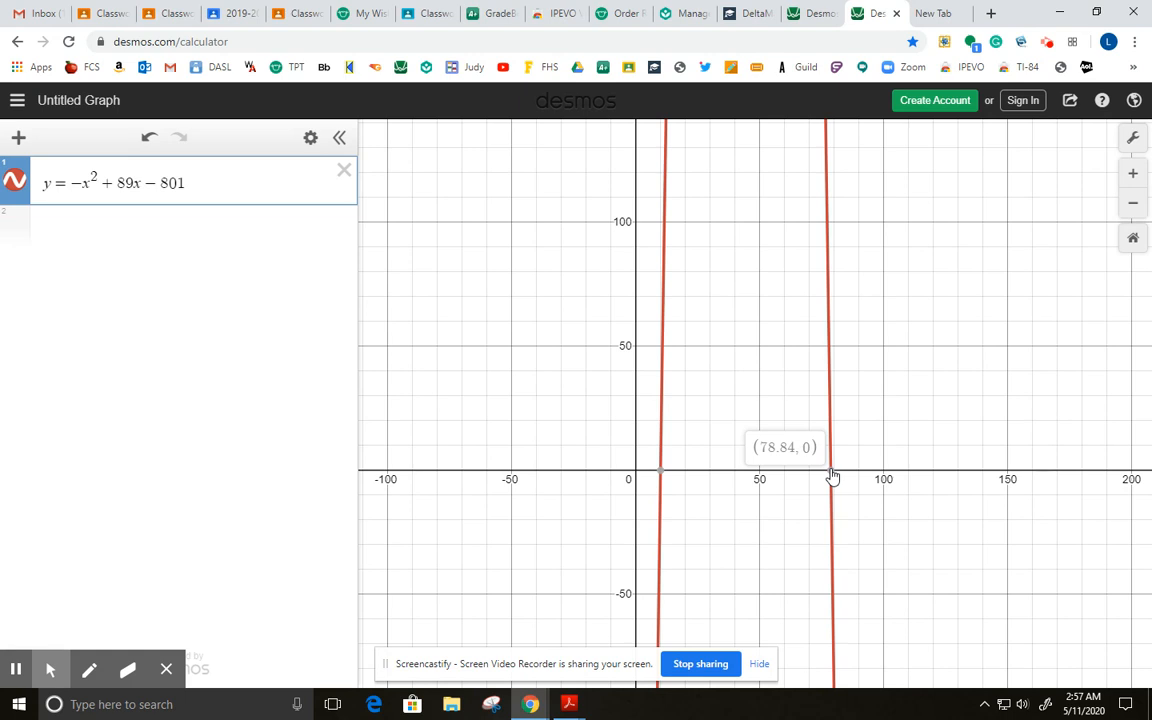
click(831, 473)
click(661, 473)
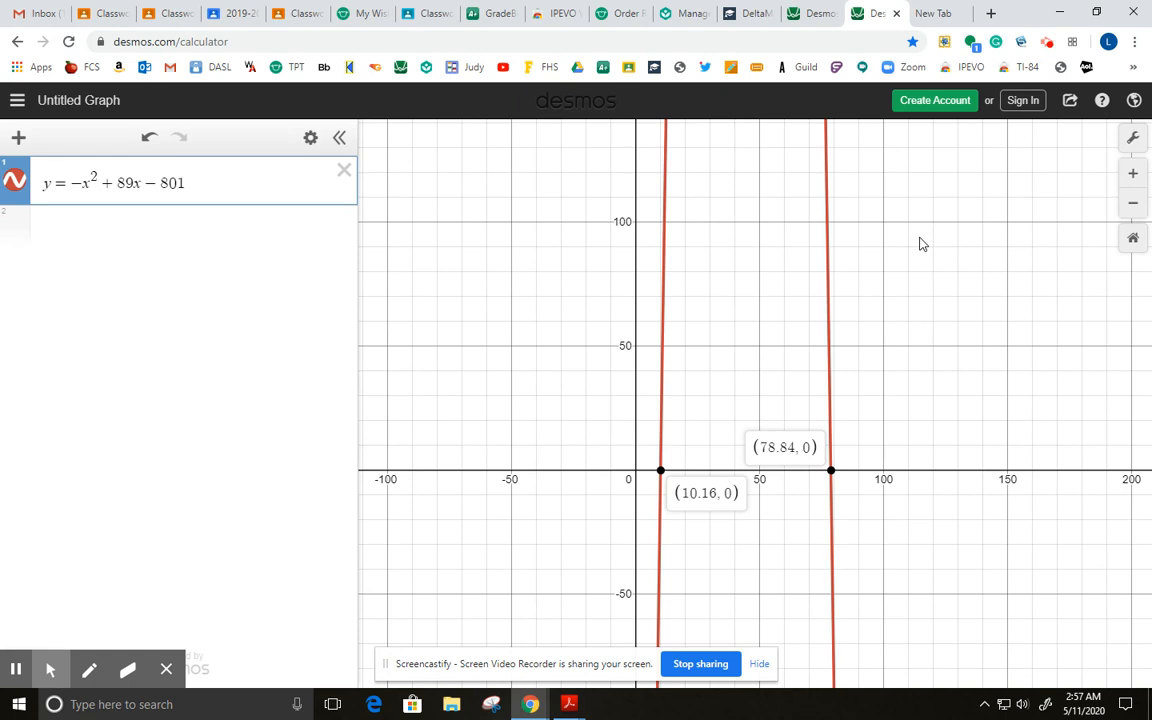
- Find the parabola's vertex and read its coordinates
drag(921, 243, 897, 586)
drag(867, 356, 866, 694)
drag(859, 257, 879, 714)
drag(890, 321, 865, 680)
drag(872, 267, 880, 596)
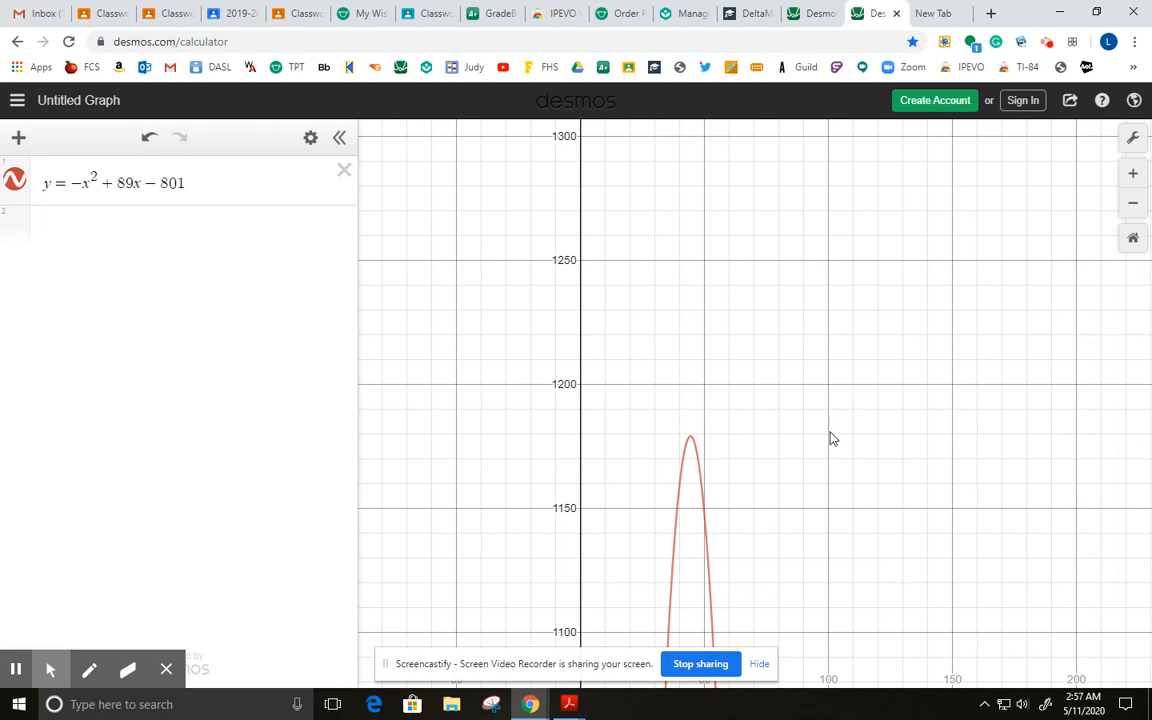
click(691, 439)
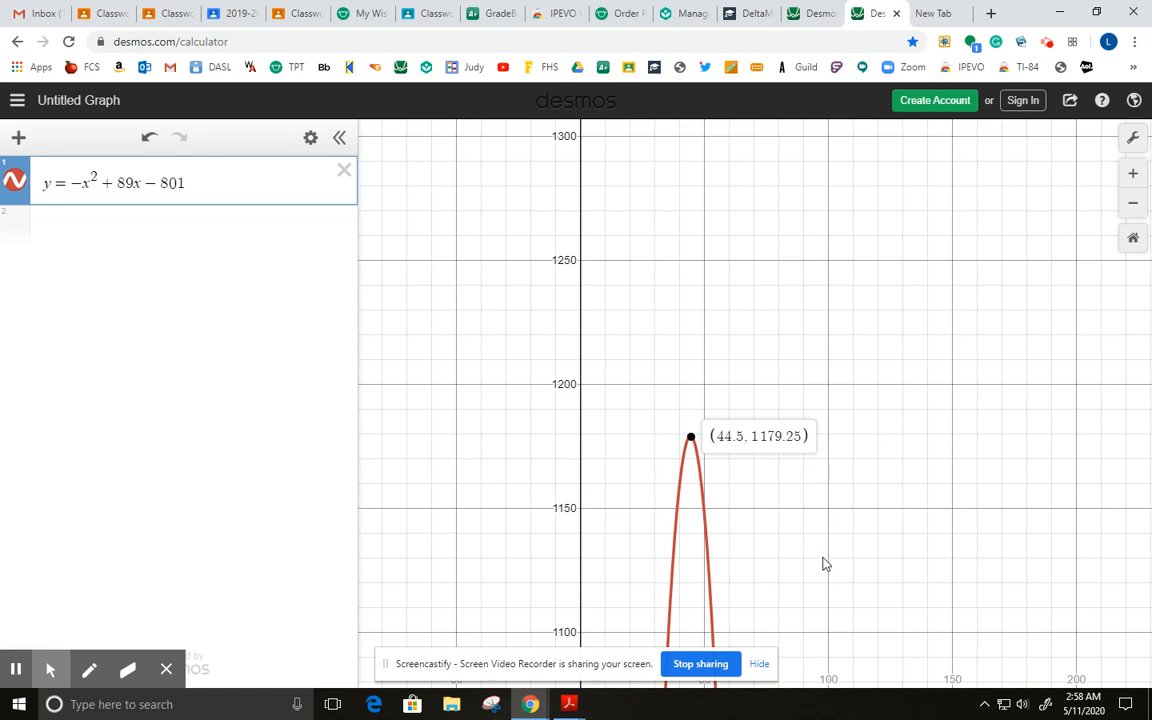
drag(825, 565, 800, 352)
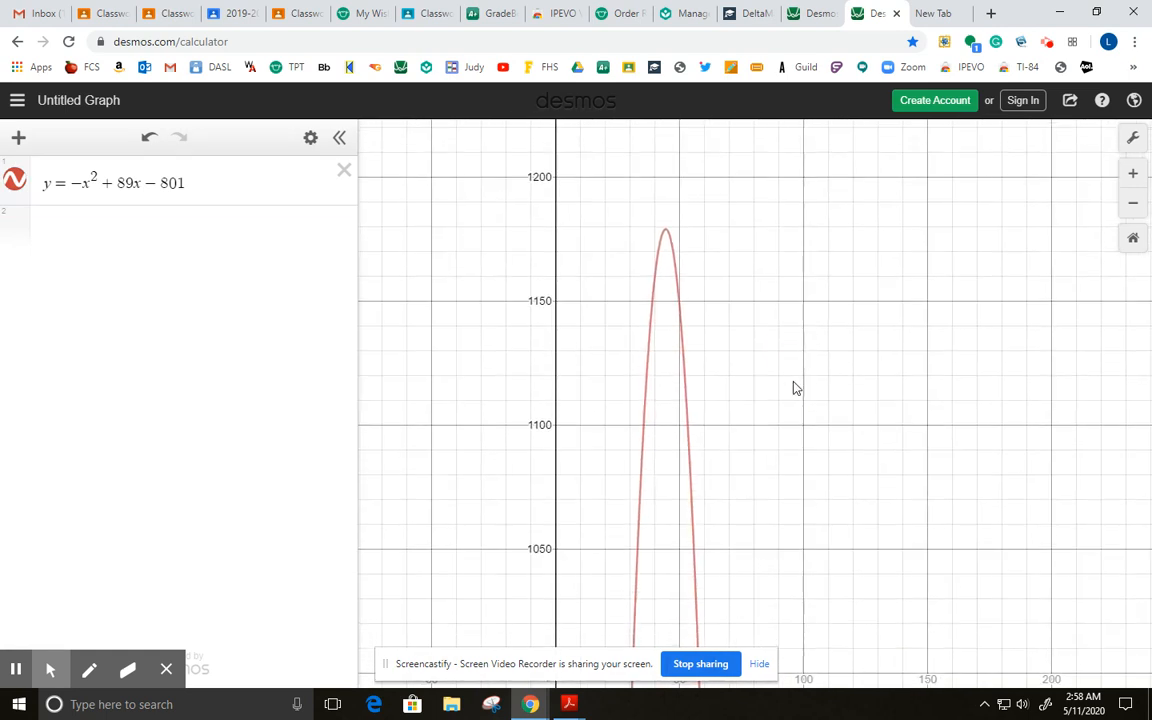
click(668, 233)
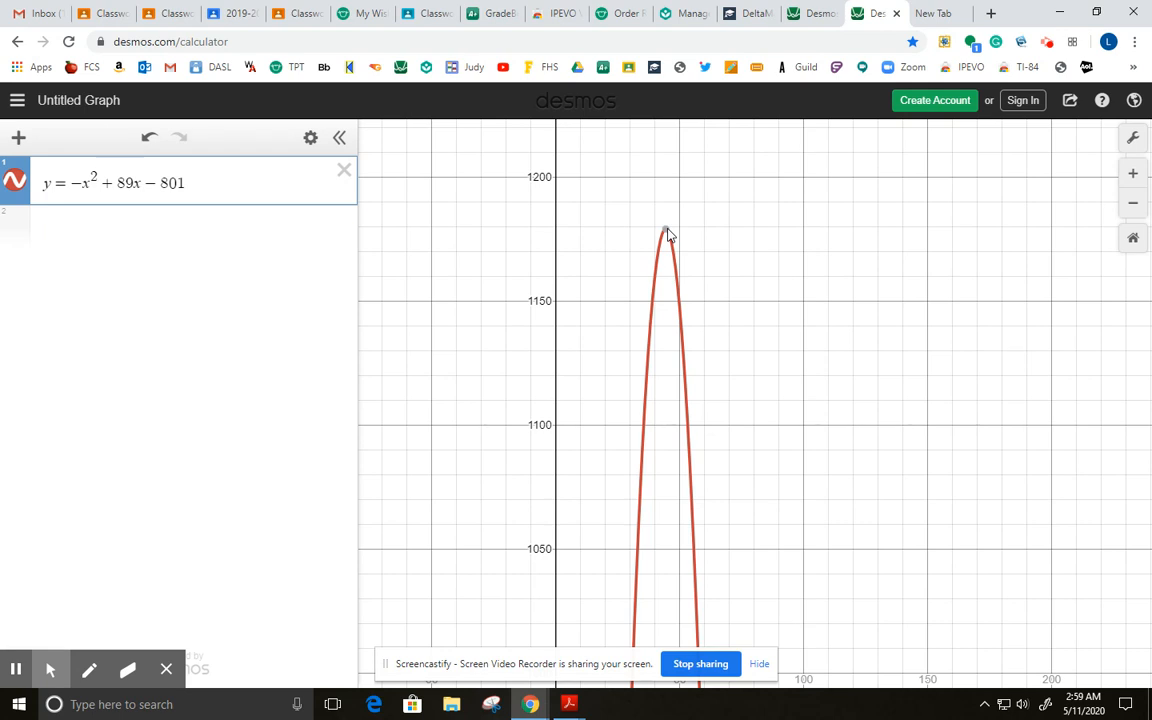
- Return to where the parabola crosses the x-axis and display the coordinates of both x-intercepts again
drag(800, 584, 784, 134)
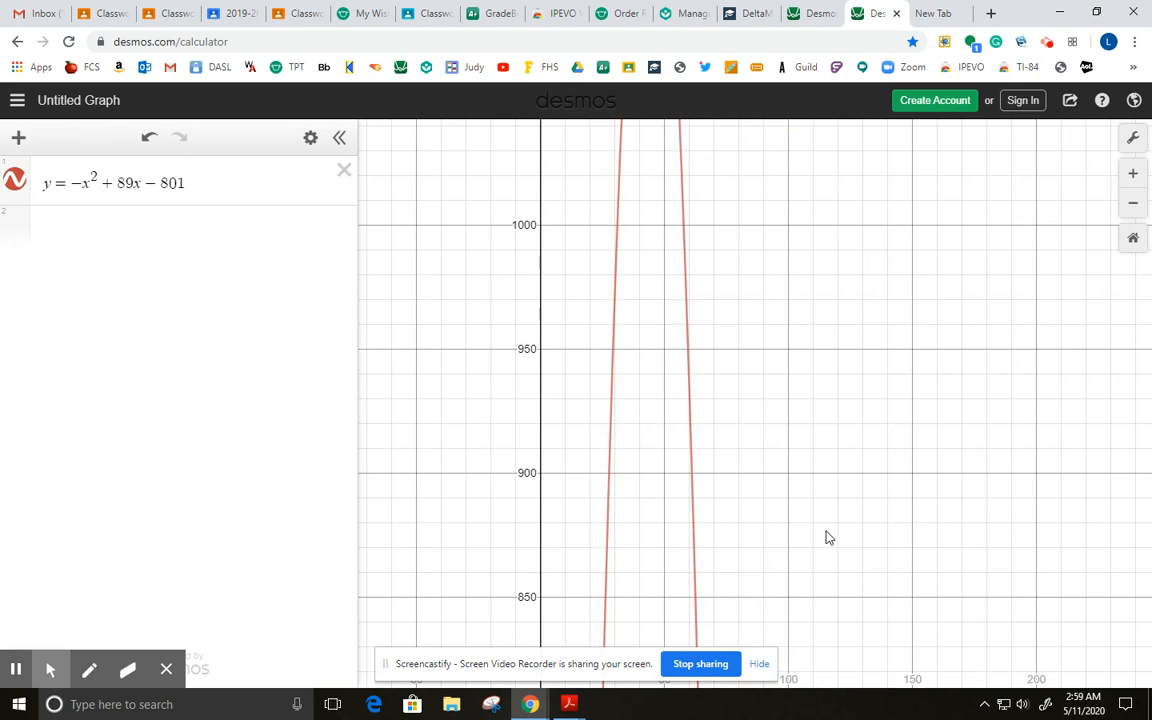
drag(826, 535, 843, 172)
drag(831, 540, 846, 175)
drag(836, 592, 845, 210)
drag(895, 617, 920, 320)
drag(926, 586, 874, 313)
drag(862, 473, 896, 96)
drag(928, 468, 928, 218)
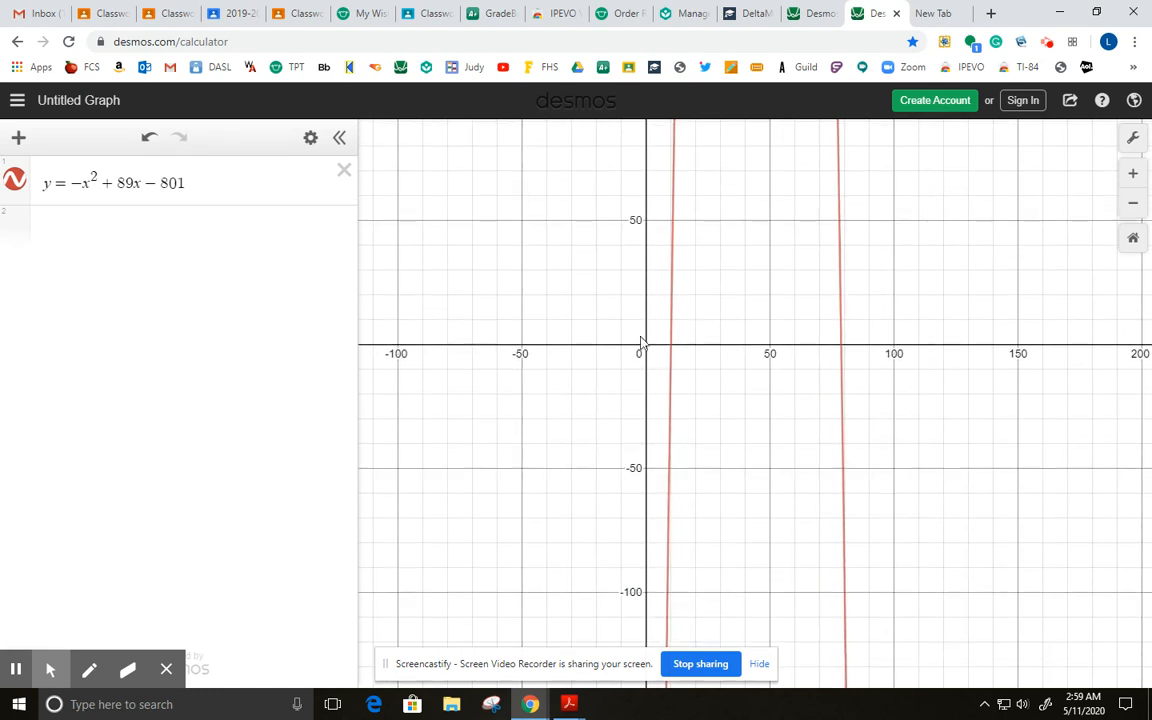
click(673, 345)
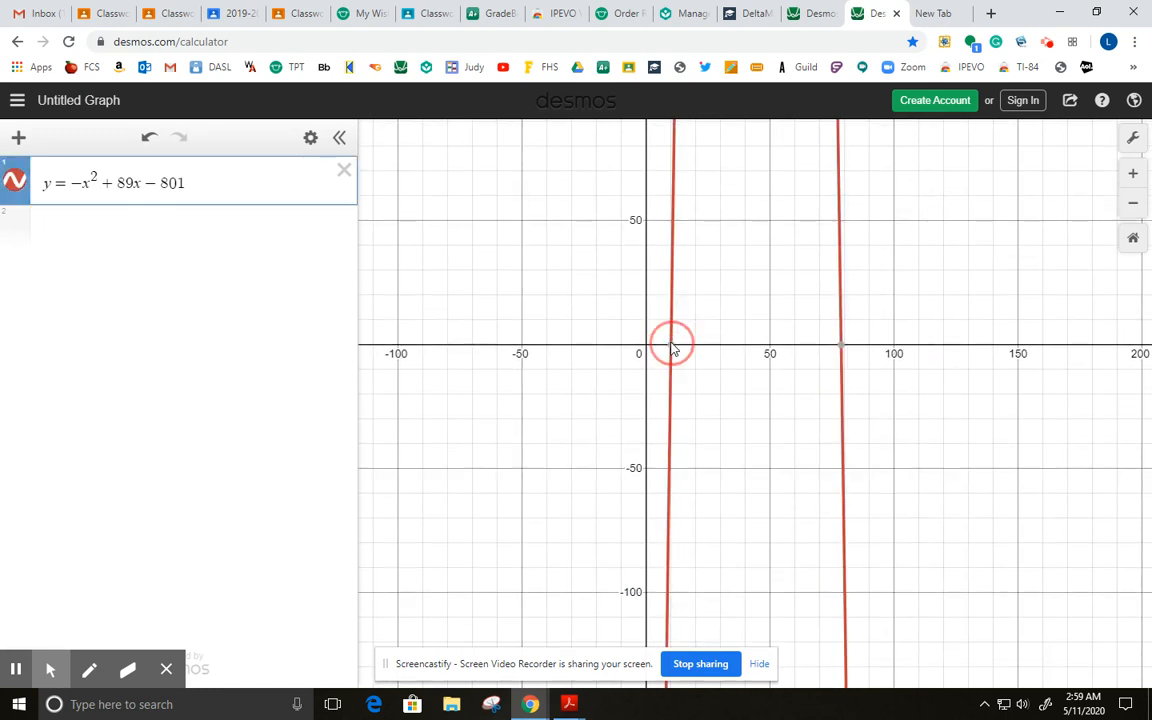
click(840, 346)
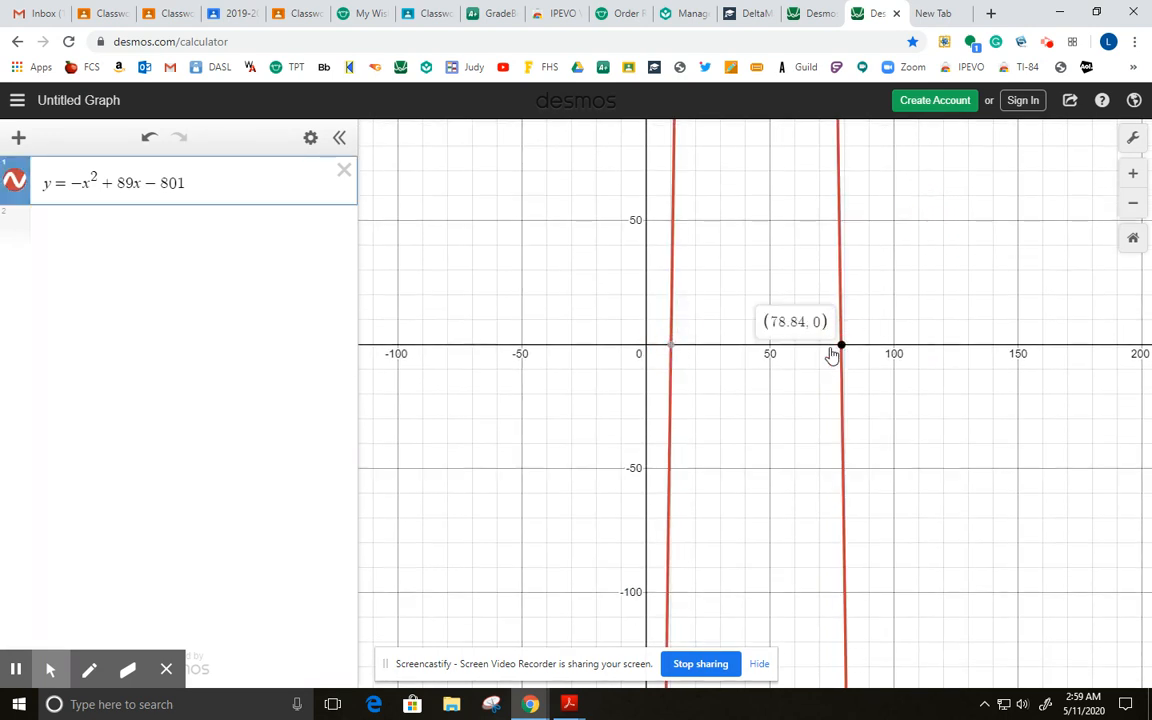
click(673, 347)
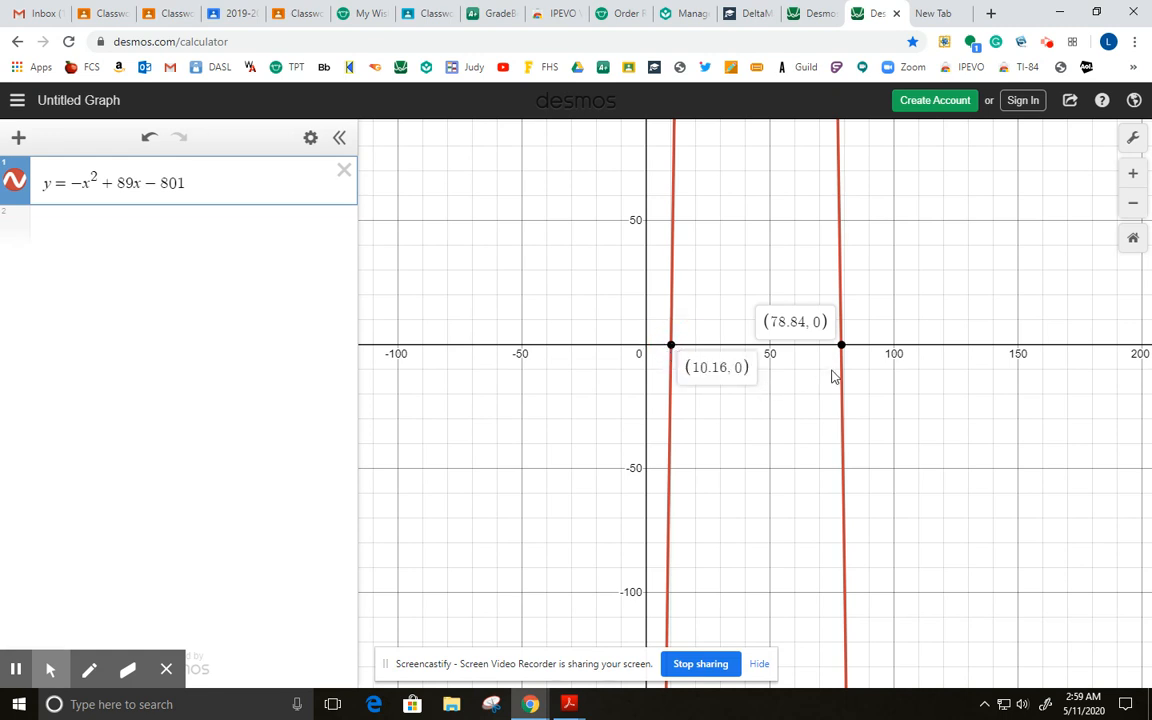